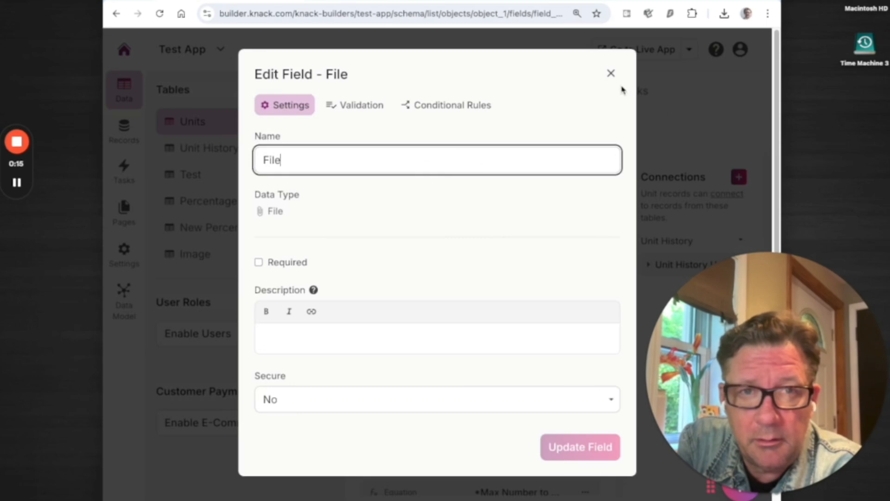
Step: Close the File field's settings, and view and close the settings of the Image field
left_click(611, 74)
left_click(530, 272)
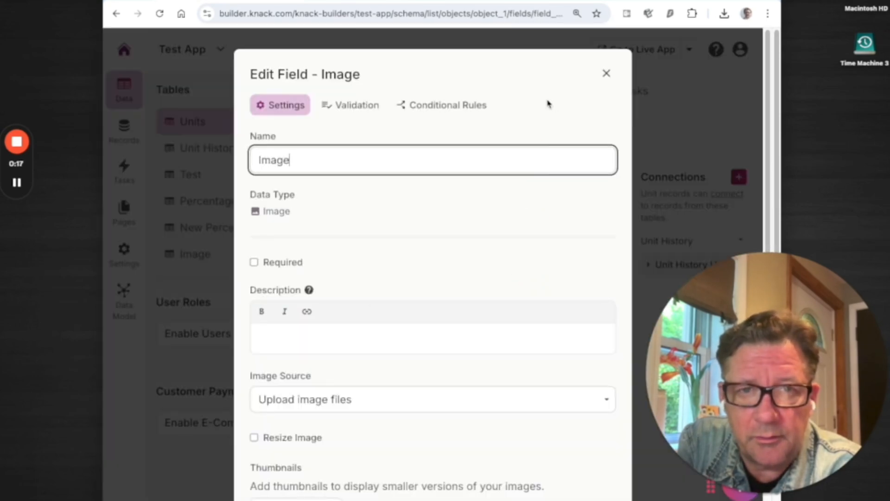
left_click(606, 75)
Step: Show the records of the Units table and preview samplepdf.pdf from unit A-1's File field, closing the preview again
left_click(567, 91)
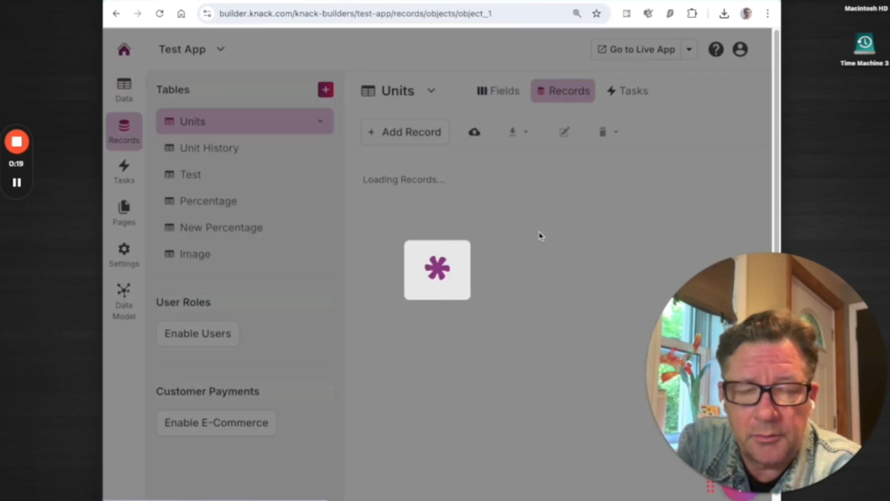
left_click_drag(560, 2, 466, 0)
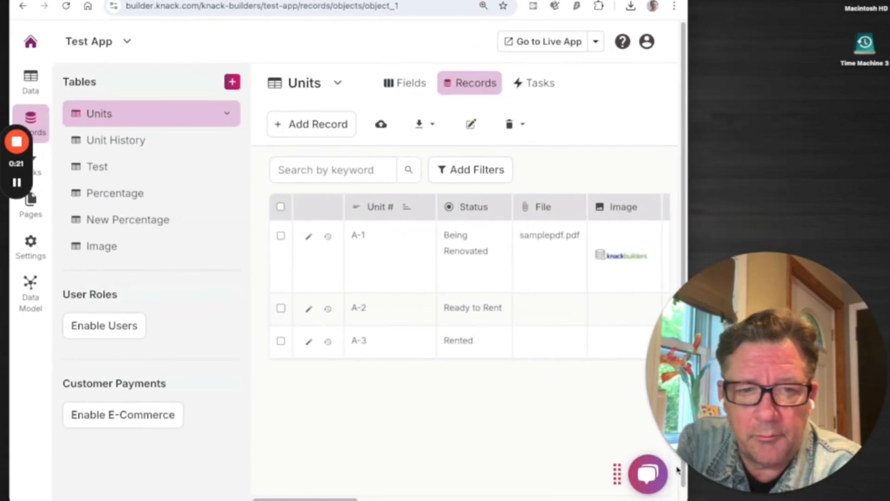
left_click_drag(679, 497, 817, 499)
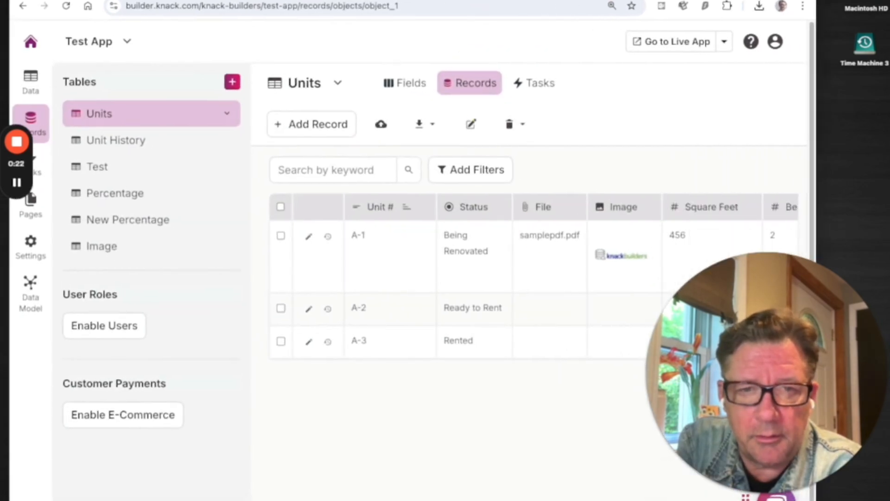
left_click(546, 255)
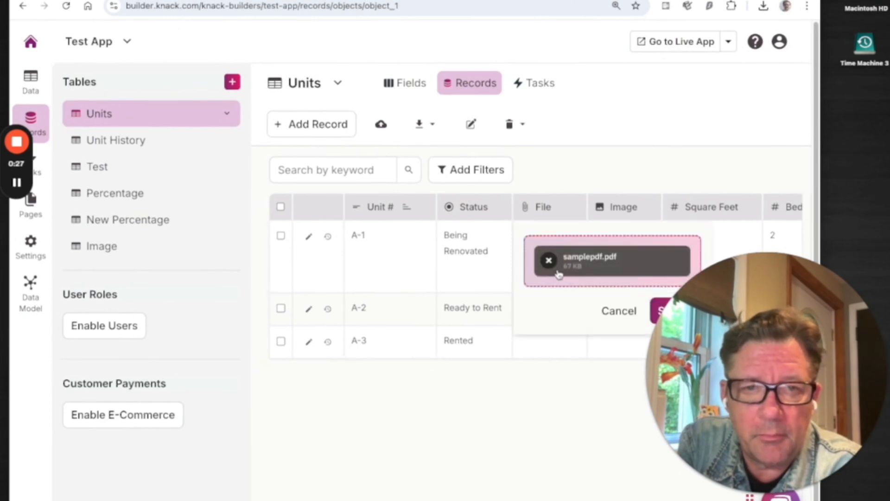
left_click(632, 262)
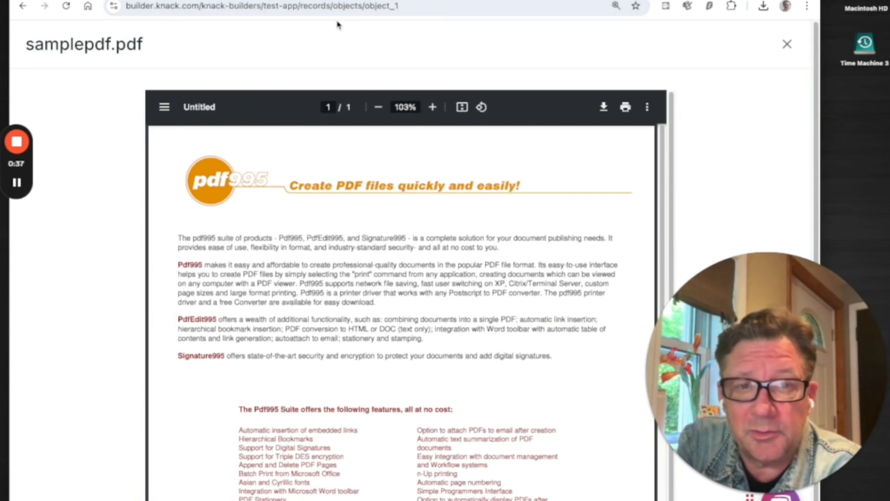
left_click(787, 46)
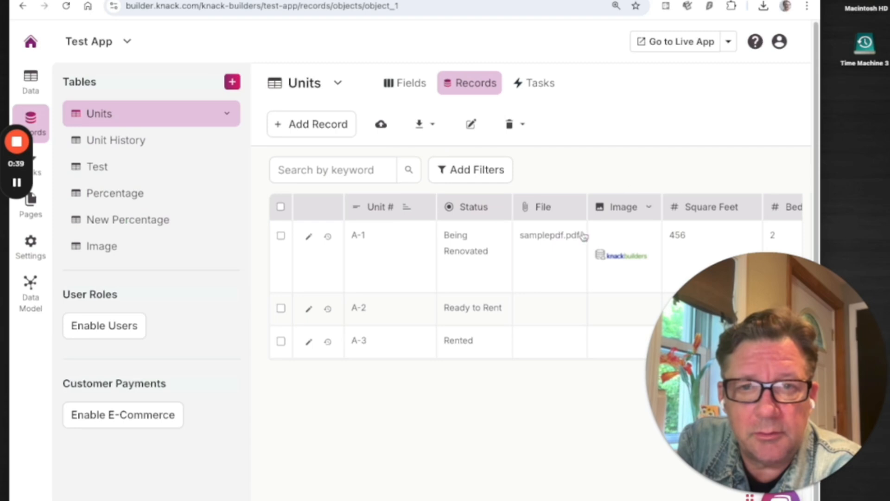
Step: View mylogo.png from unit A-1's Image field at full size and return to the Units records
left_click(620, 281)
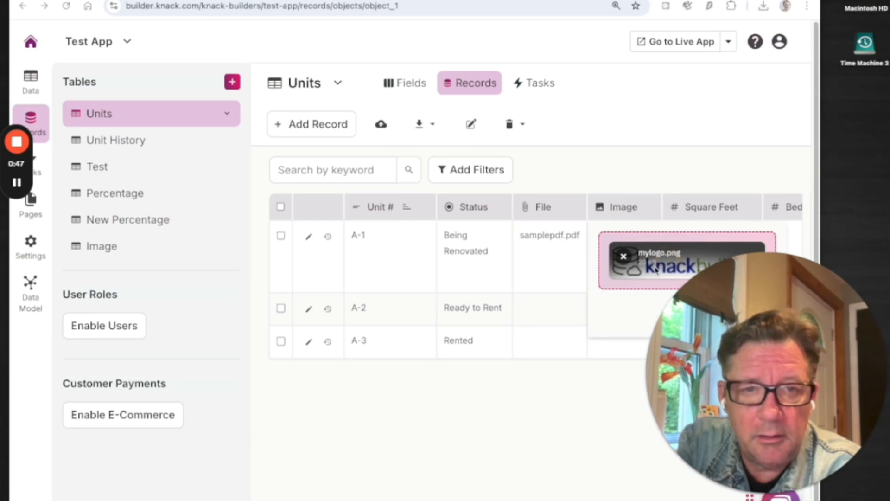
left_click_drag(709, 407, 231, 387)
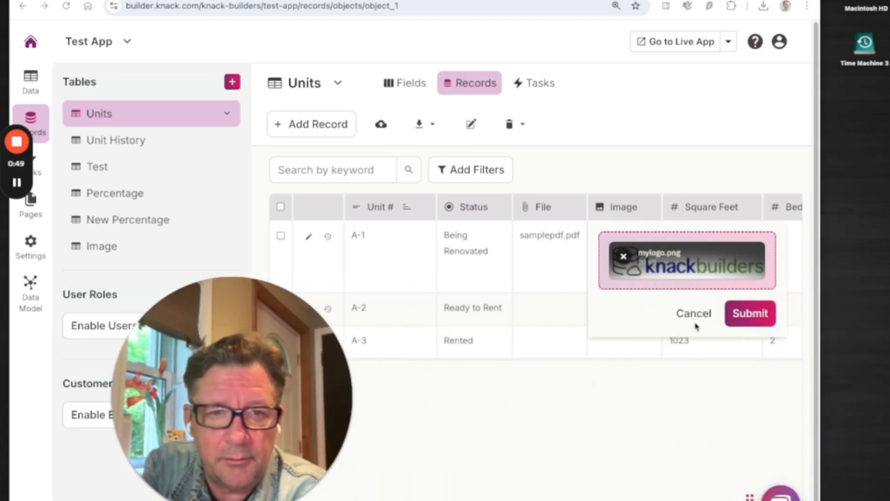
left_click(707, 270)
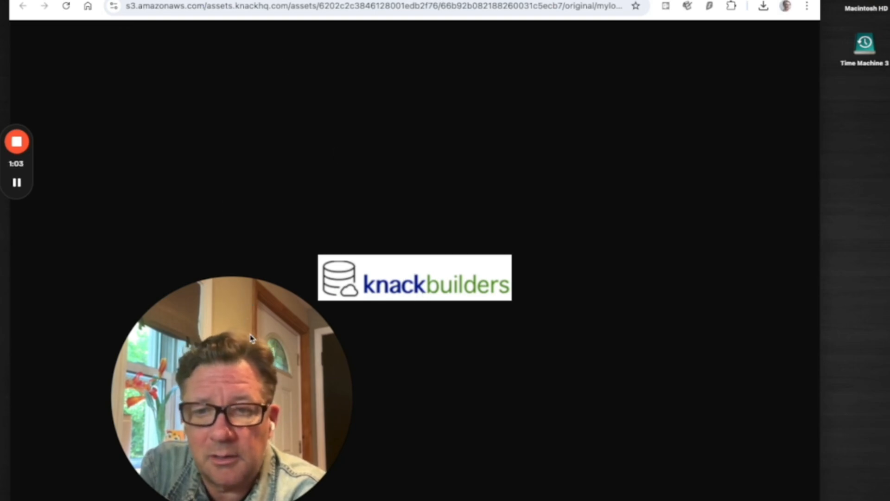
left_click_drag(250, 337, 785, 322)
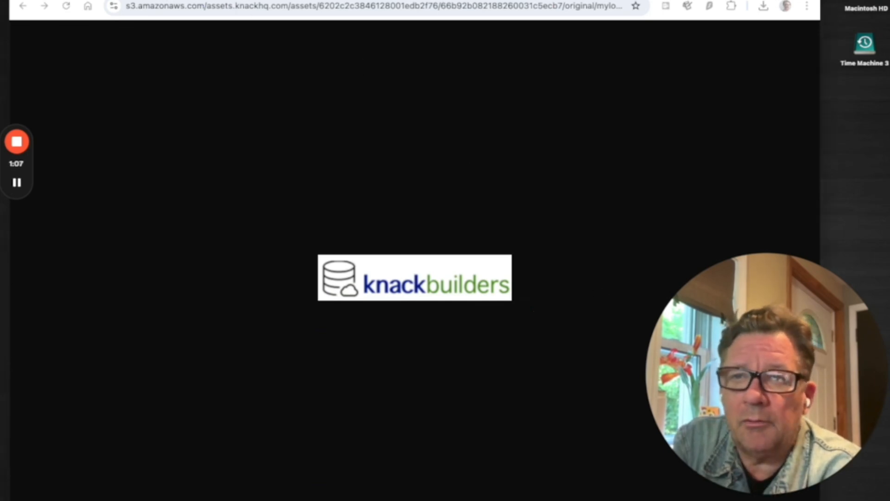
left_click(296, 0)
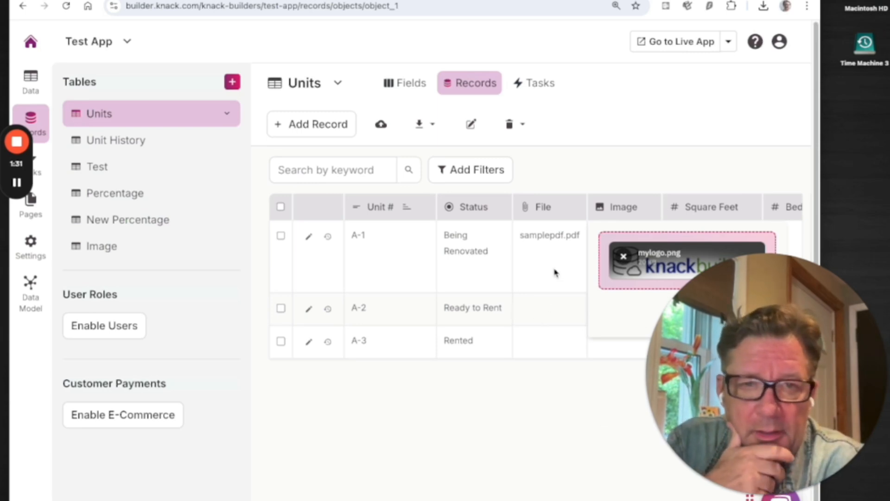
Step: Leave the image editor and preview unit A-1's samplepdf.pdf once more, closing the document viewer again
left_click(555, 237)
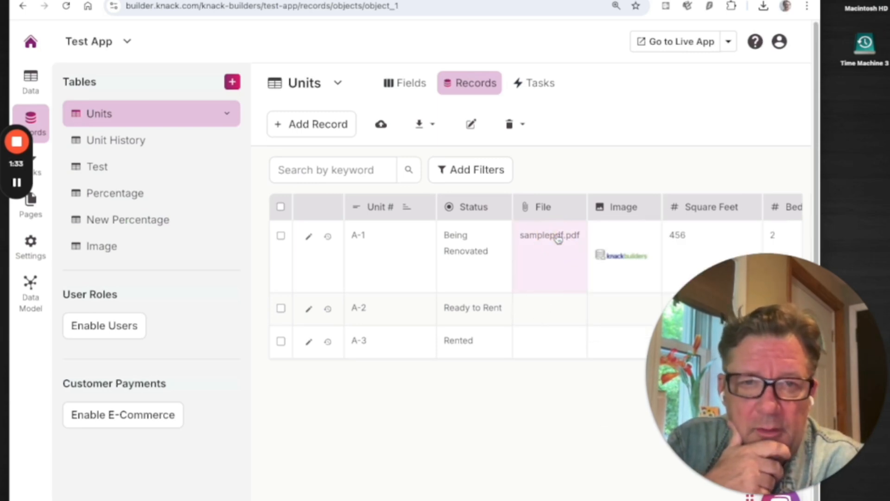
left_click(558, 234)
left_click(612, 258)
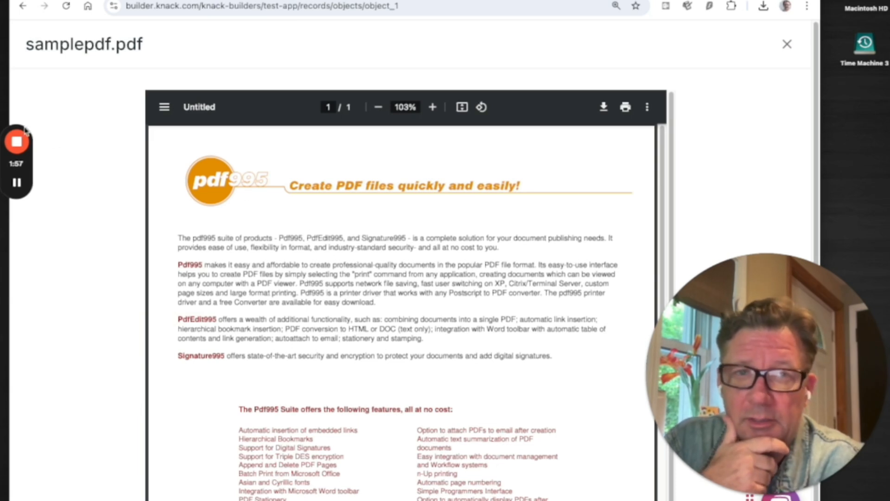
left_click(787, 44)
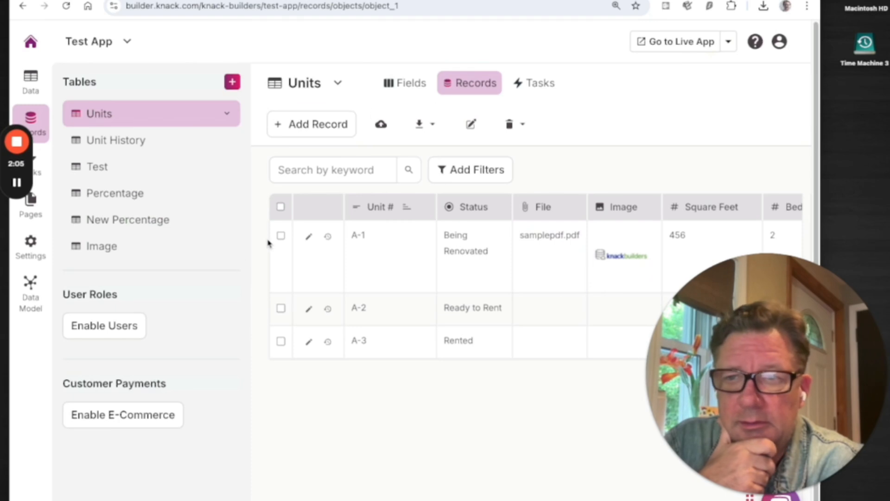
Step: Open the Rich Text view on the Test Inventory page and inspect its Insert Image option without inserting anything
left_click(32, 206)
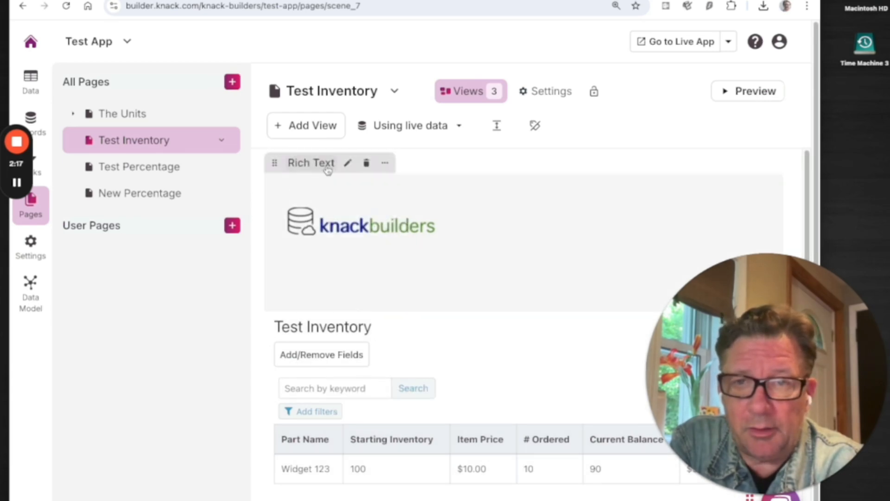
left_click(308, 180)
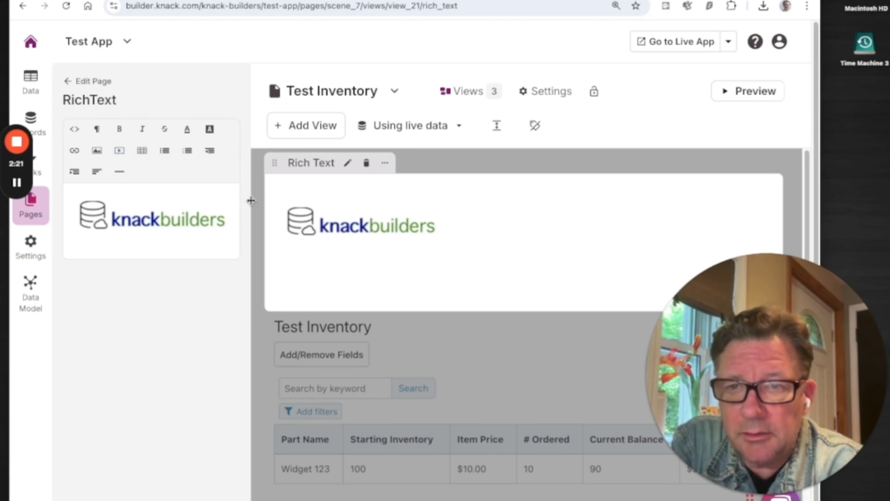
left_click_drag(251, 200, 354, 215)
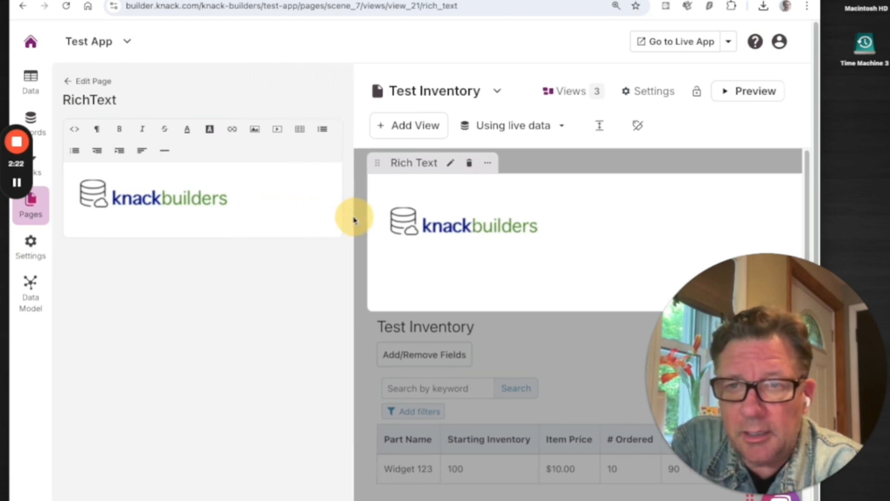
left_click(255, 130)
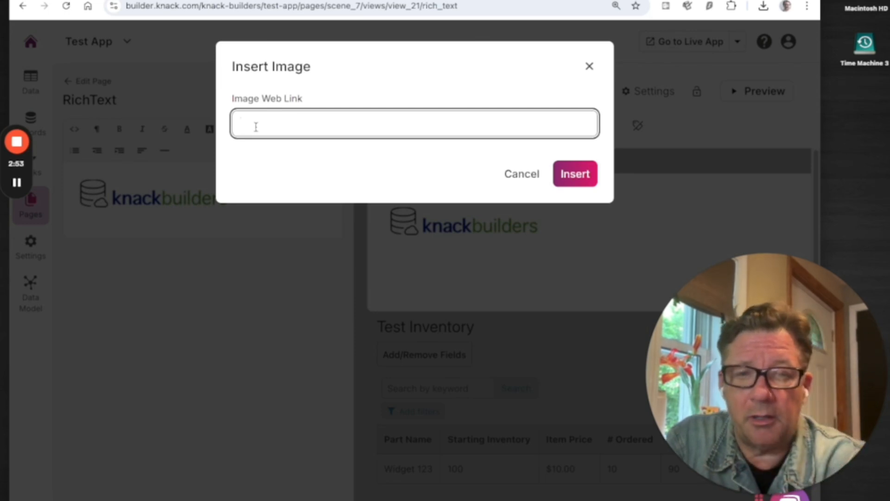
left_click(521, 175)
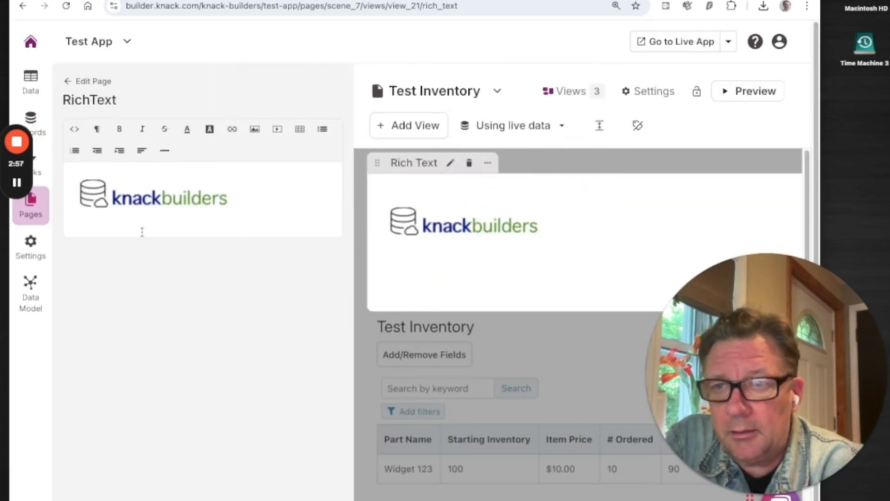
Step: Return to the Units records and filter them to those where File is not blank
left_click(31, 80)
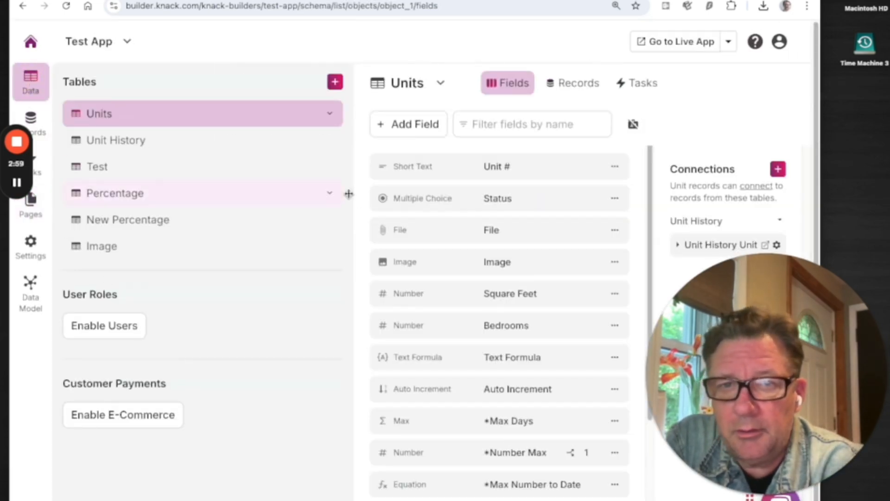
left_click(577, 85)
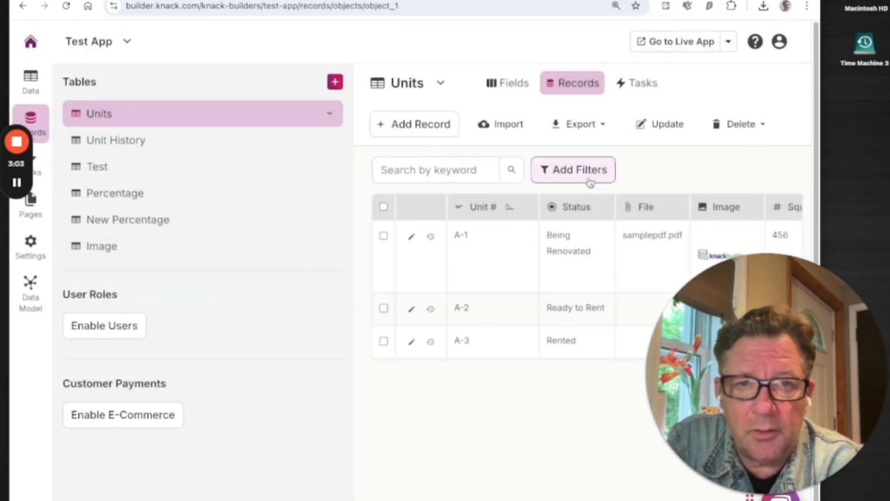
left_click(591, 179)
left_click(343, 115)
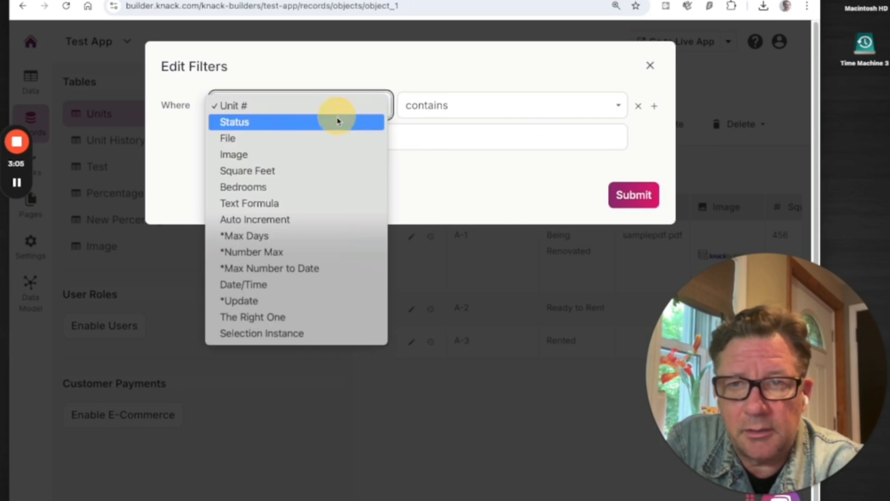
left_click(336, 138)
left_click(462, 115)
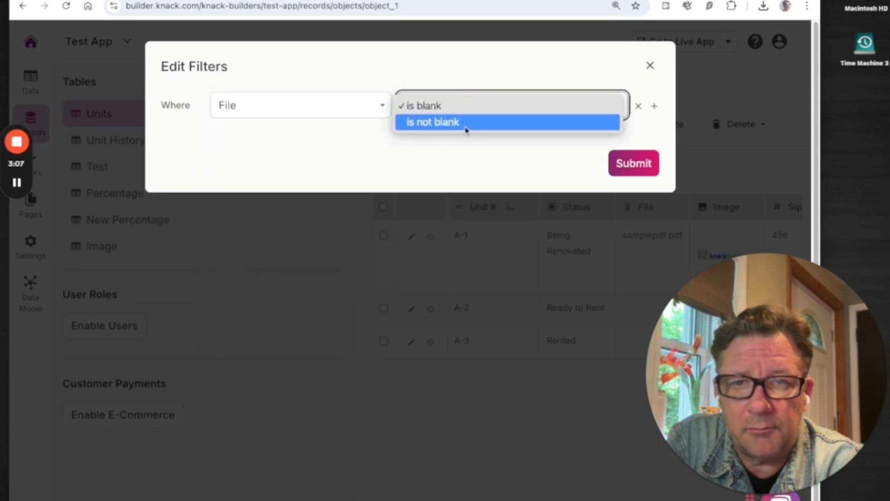
left_click(466, 130)
left_click(627, 164)
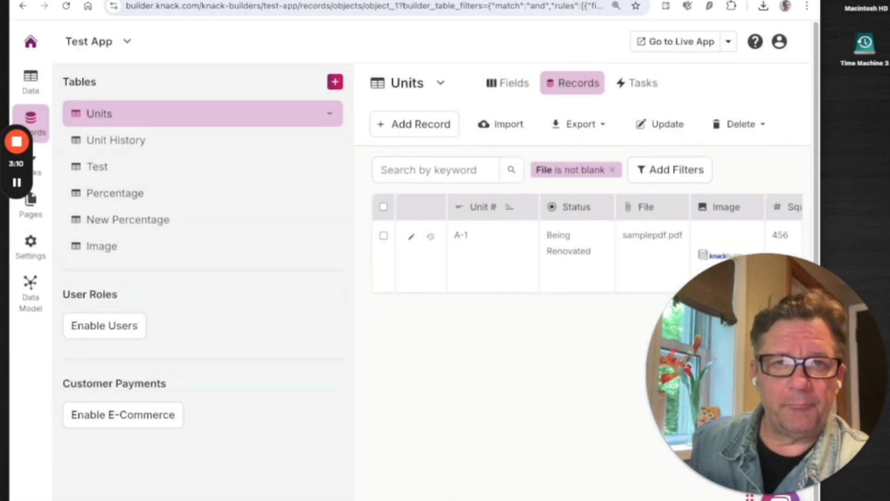
Step: Export the filtered Units records as a CSV file
left_click_drag(593, 1, 497, 1)
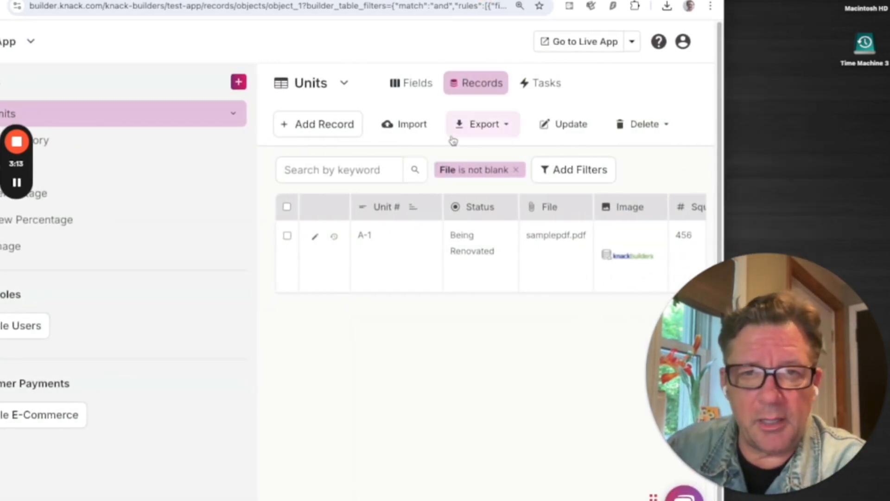
left_click(473, 132)
left_click(472, 151)
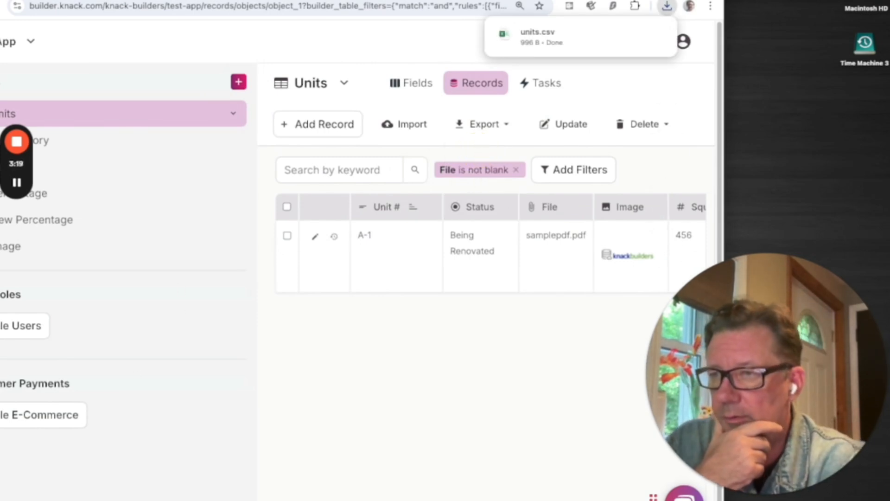
Step: Open the exported units.csv from the Downloads folder in Excel and enlarge the sheet for reading
left_click(186, 499)
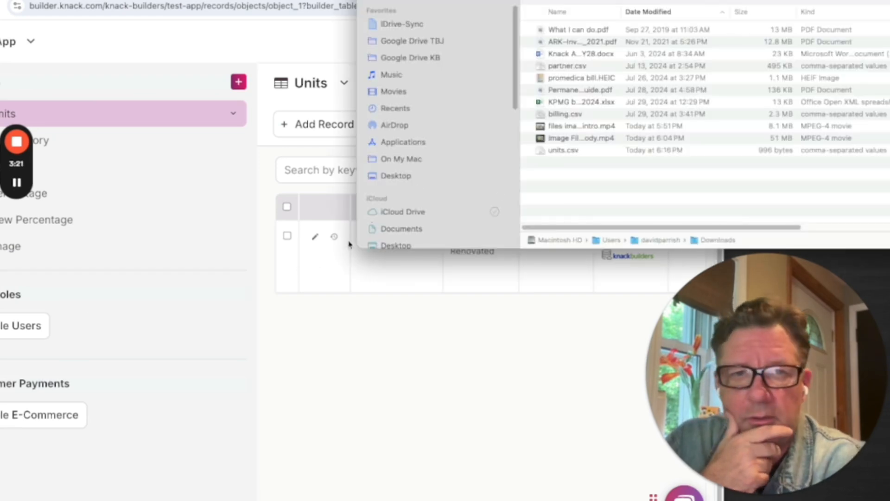
double_click(552, 154)
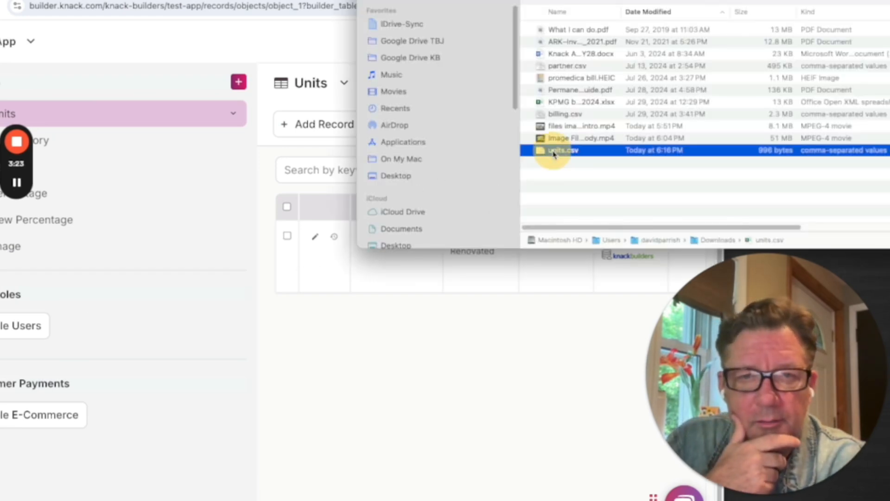
key("super+Tab")
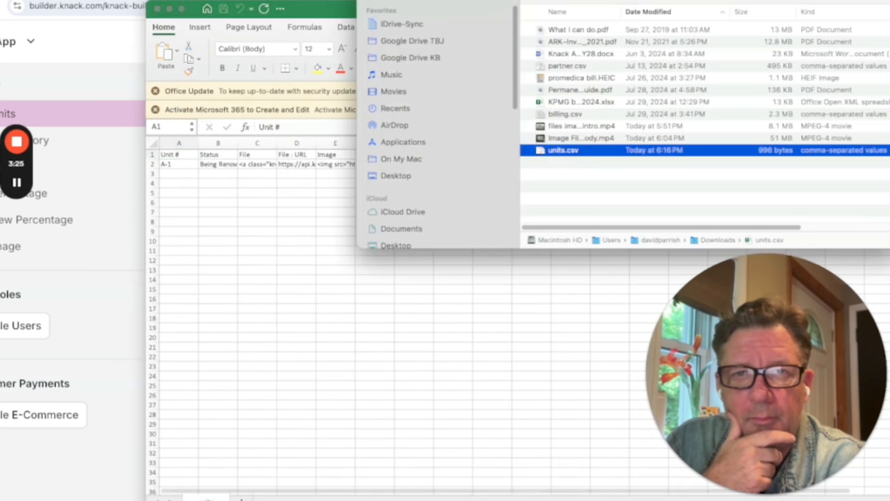
key("super+w")
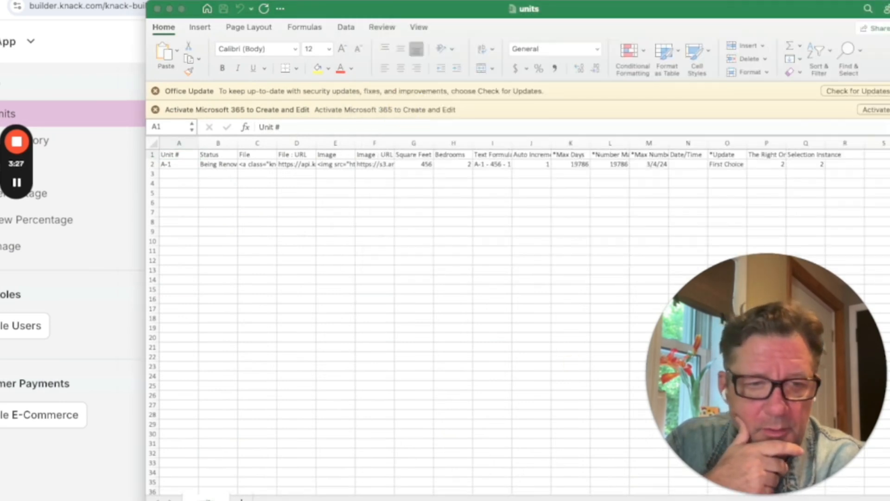
left_click(624, 314)
scroll(624, 314, "up", 5)
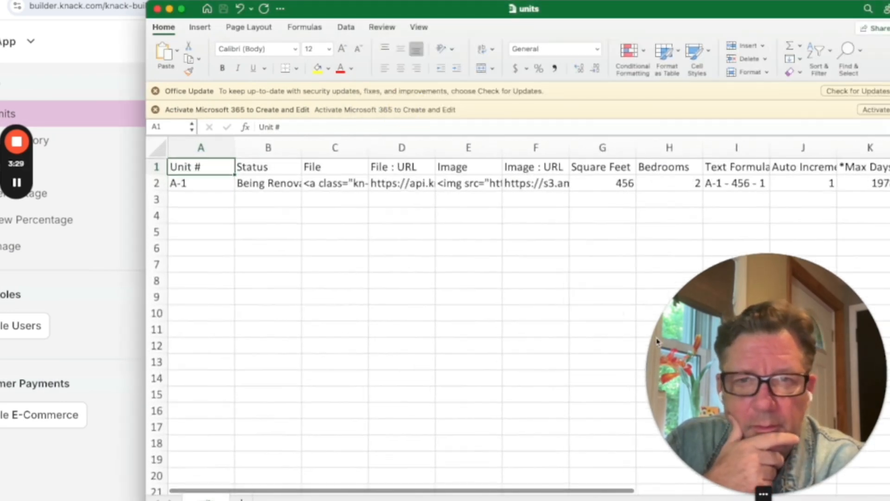
Step: Examine the full content of the exported File value in cell C2
left_click(458, 308)
left_click(343, 167)
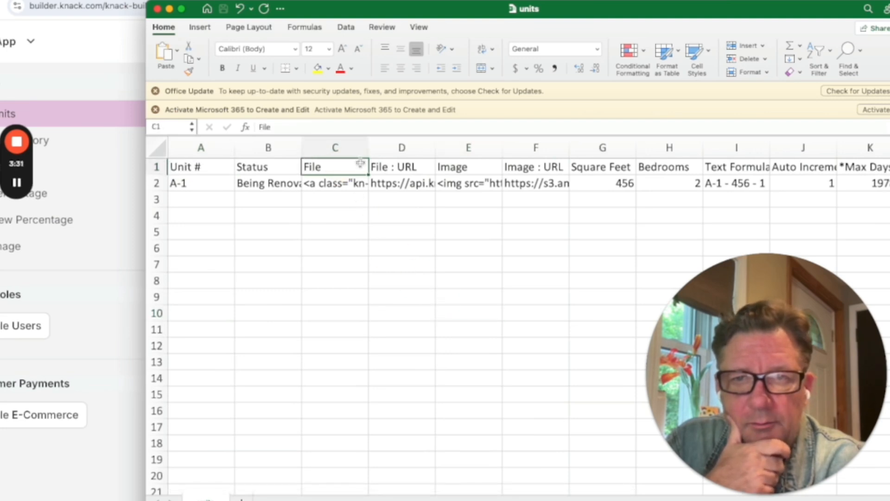
left_click(344, 185)
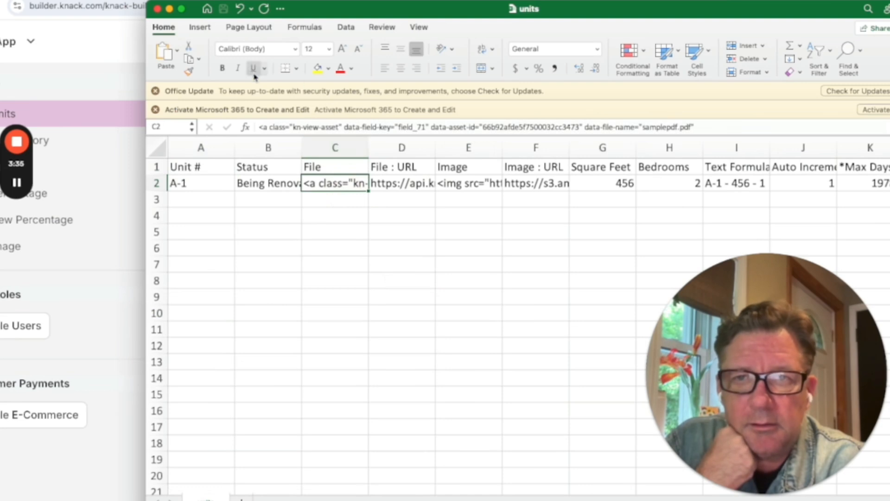
left_click(362, 125)
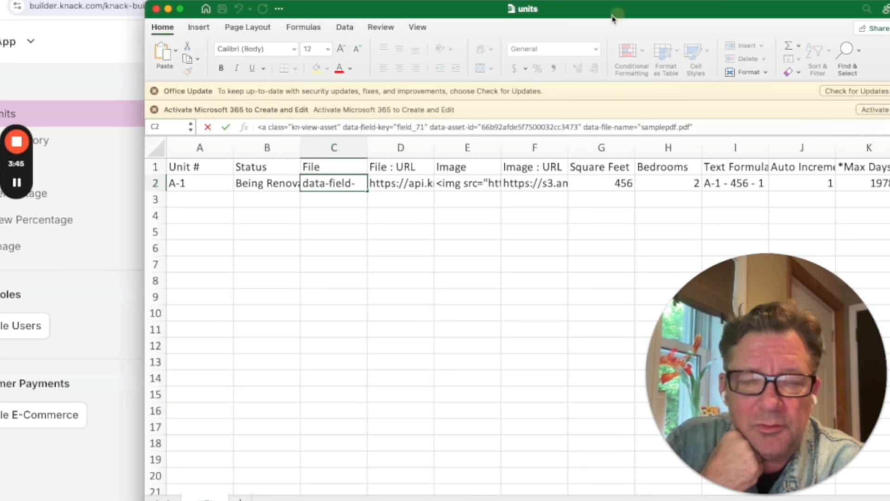
Step: Copy the full download link from cell D2 in the File : URL column of the units sheet
left_click_drag(617, 9, 492, 1)
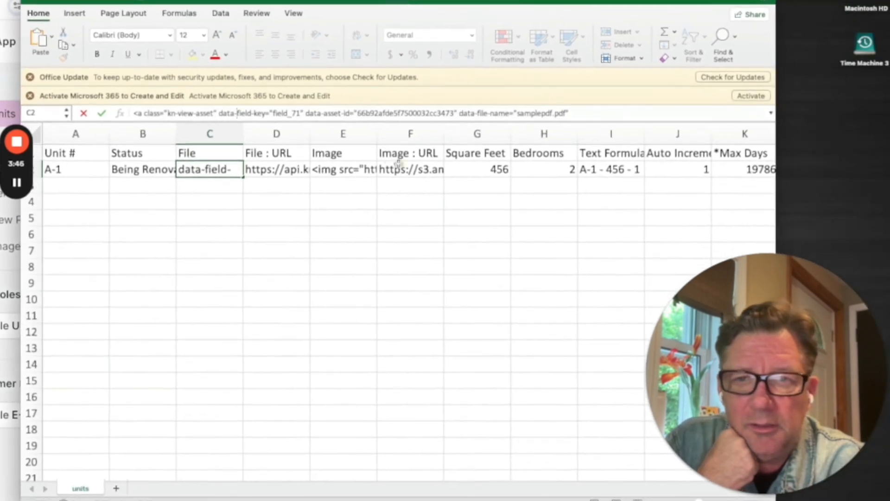
left_click(291, 171)
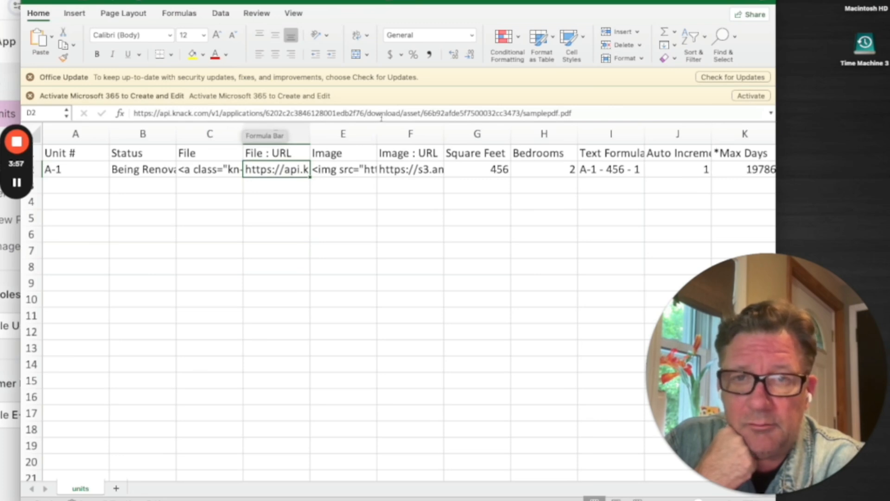
left_click_drag(597, 113, 89, 114)
right_click(174, 121)
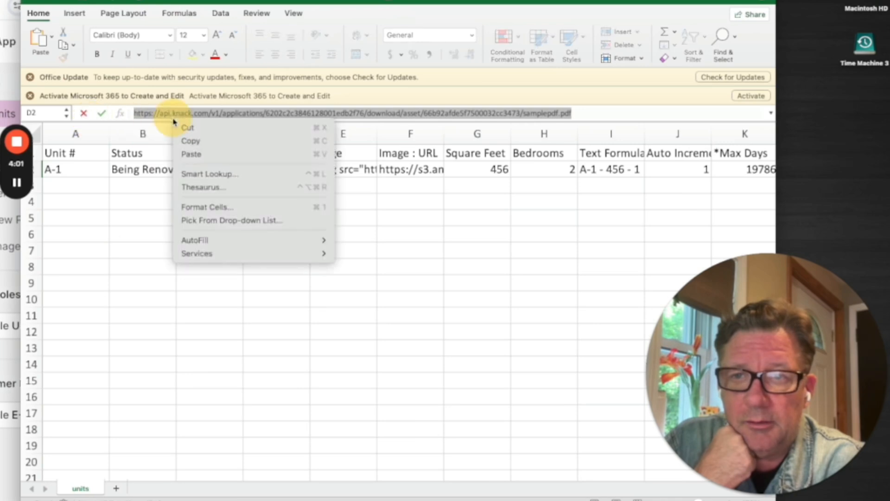
left_click(190, 141)
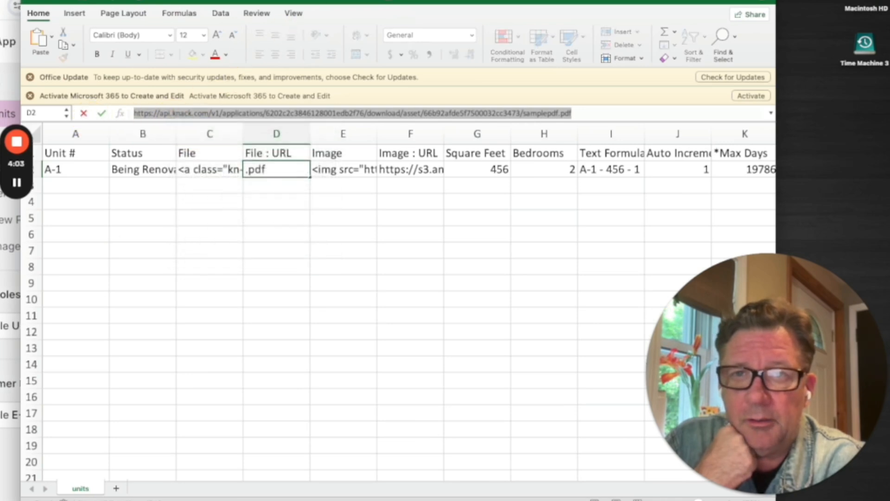
Step: Switch to the browser, load the copied samplepdf.pdf link to view the document, and close that page
left_click(273, 1)
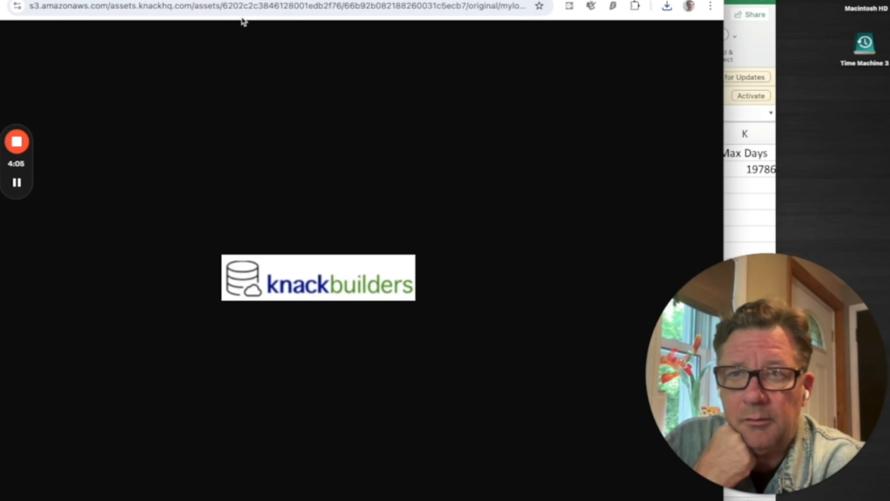
right_click(242, 11)
left_click(271, 135)
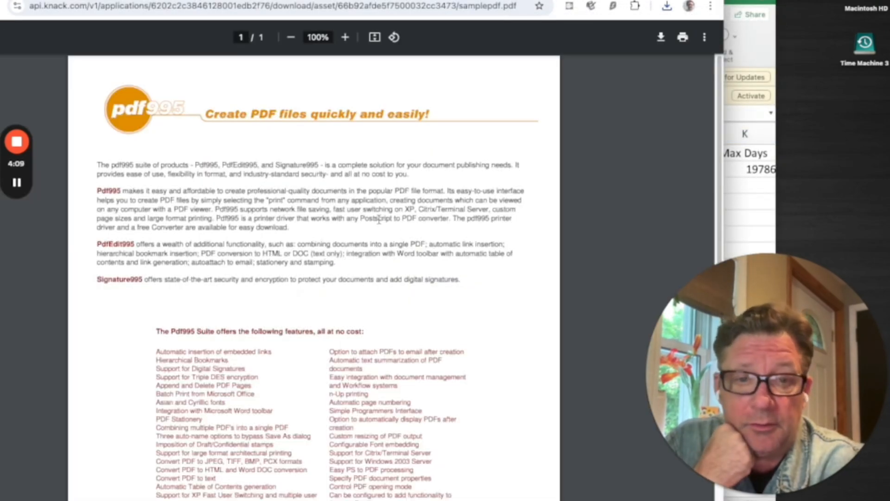
key("super+w")
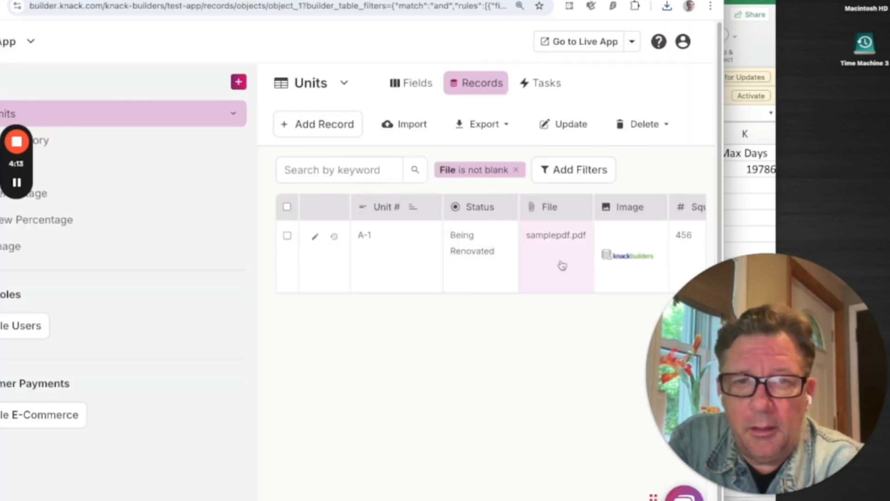
Step: Return to the units sheet in Excel and examine the full Image value in E2 and Image : URL value in F2
left_click(768, 47)
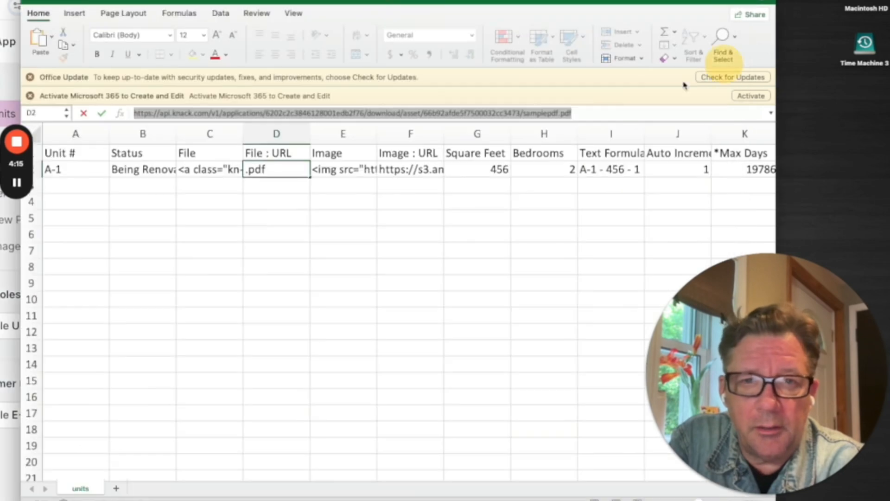
left_click(350, 174)
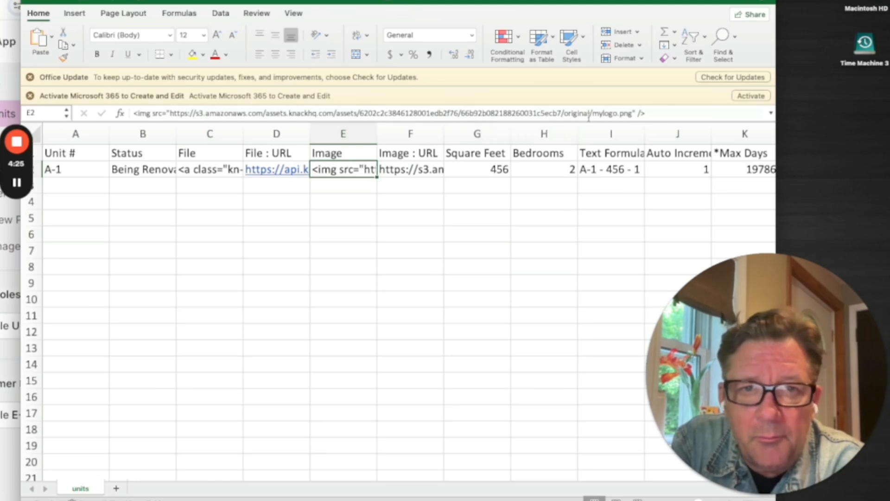
left_click(431, 171)
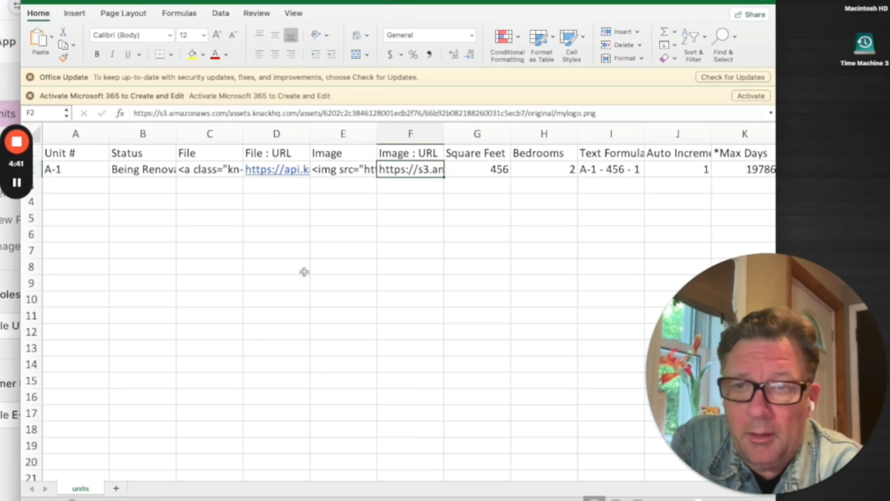
Step: Compare the HTML markup in File cell C2 with the File : URL column and the Image : URL value in F2
left_click(207, 173)
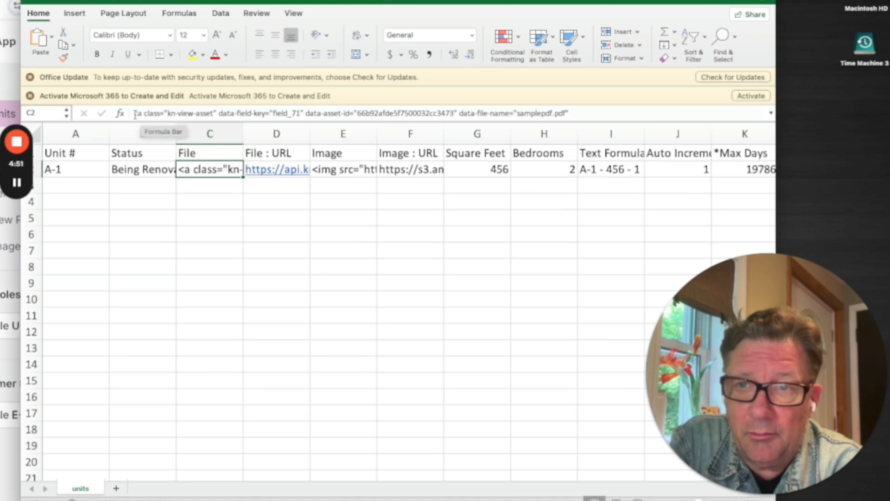
left_click_drag(134, 114, 393, 116)
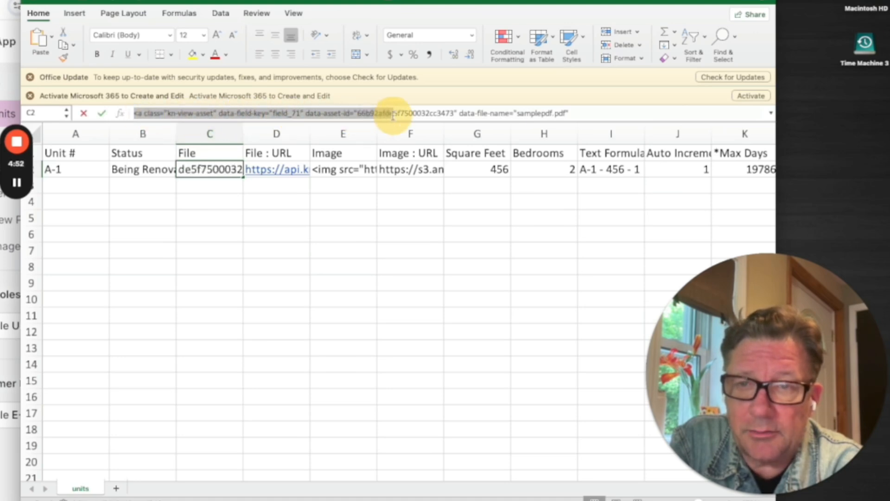
left_click(278, 156)
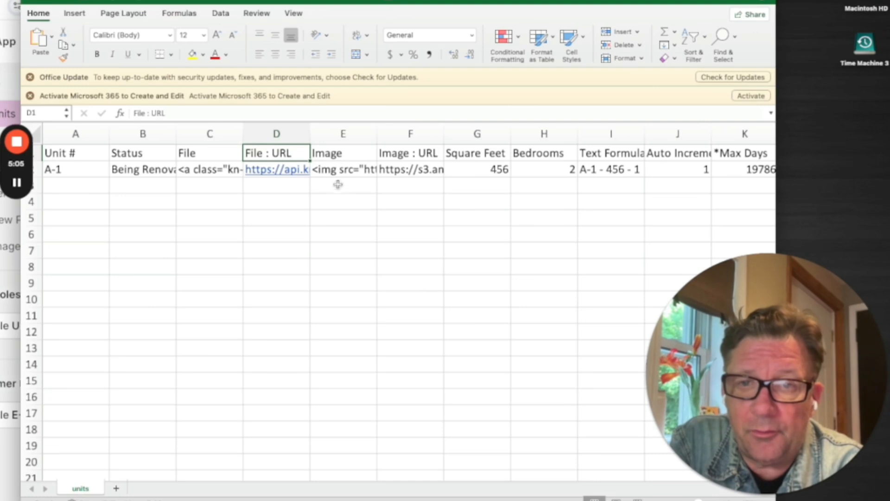
left_click(388, 170)
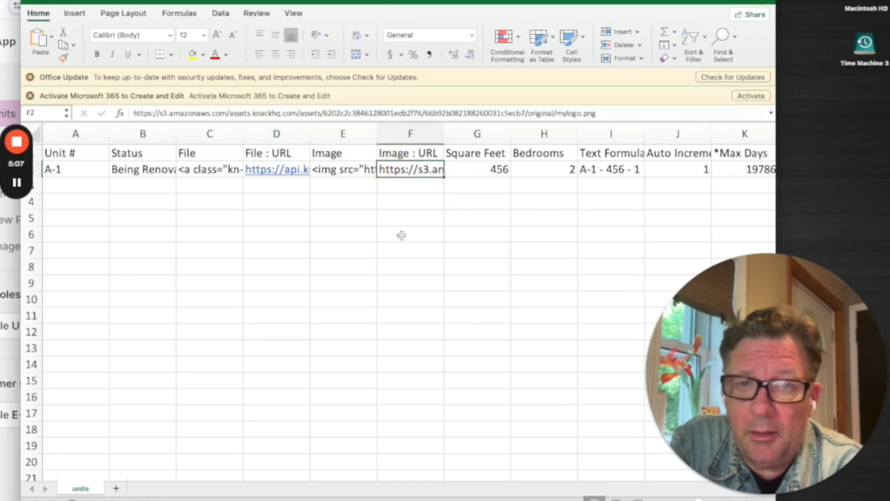